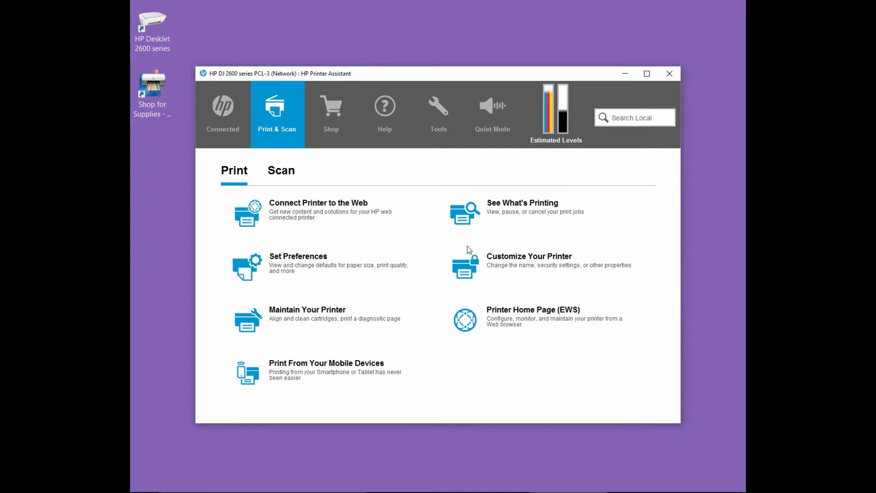
Launch HP Scan from the Scan options in HP Printer Assistant
click(291, 173)
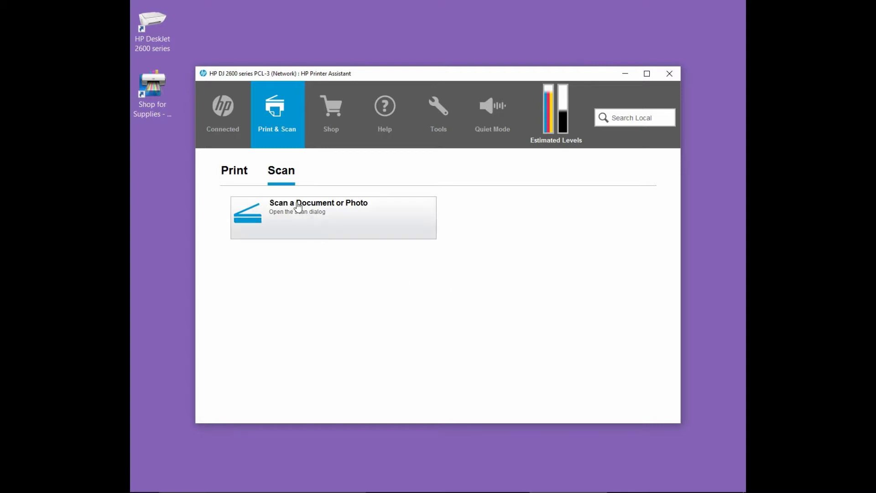
drag(291, 203, 465, 318)
click(465, 318)
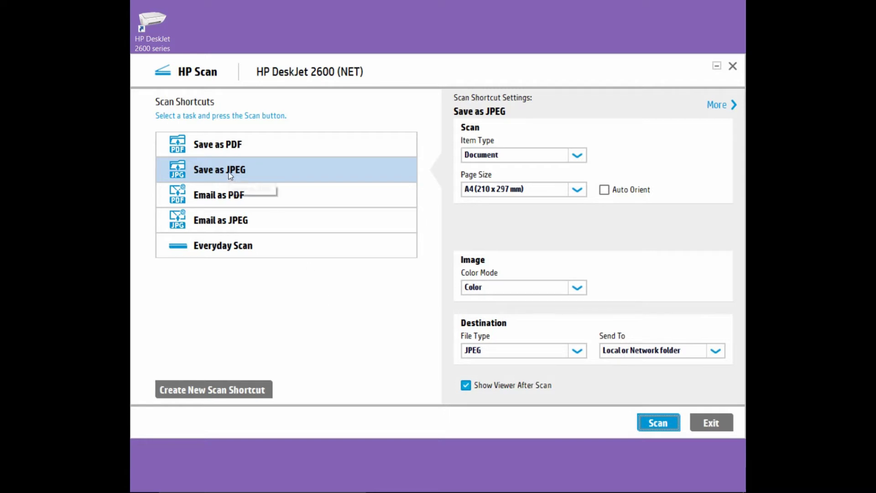
Set the Save as JPEG shortcut to Item Type Photo and Page Size Detect Photos
click(292, 181)
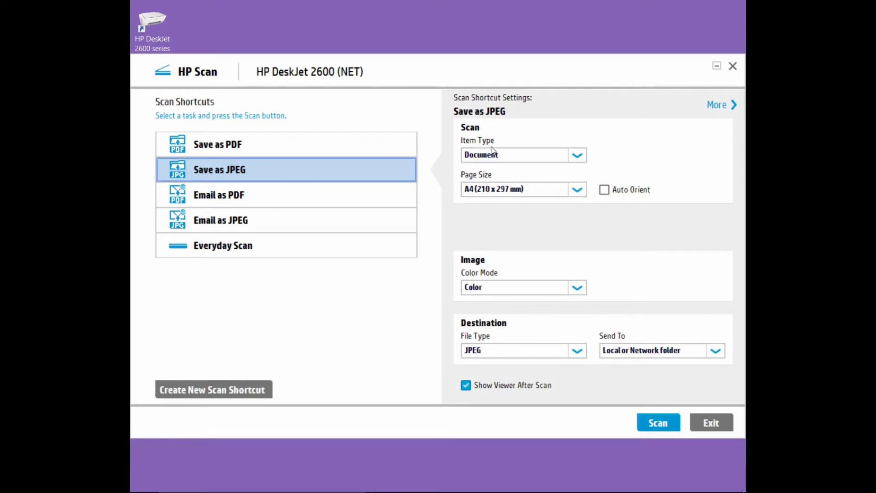
click(577, 155)
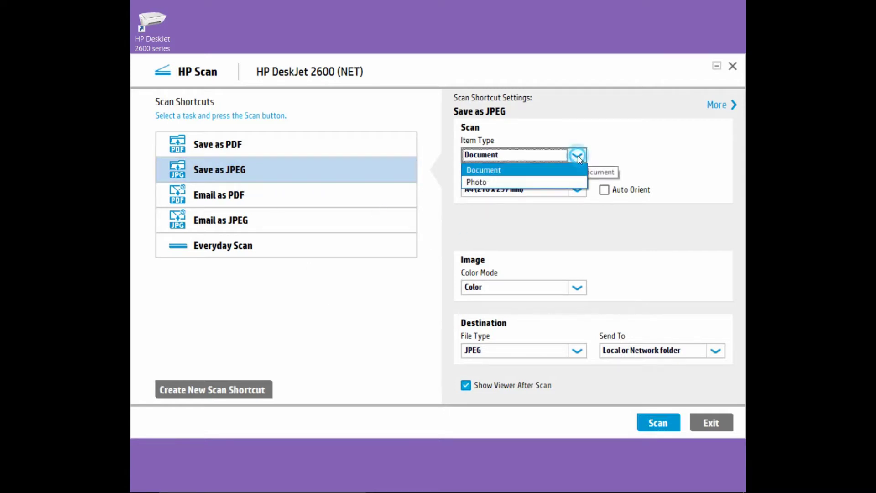
click(511, 182)
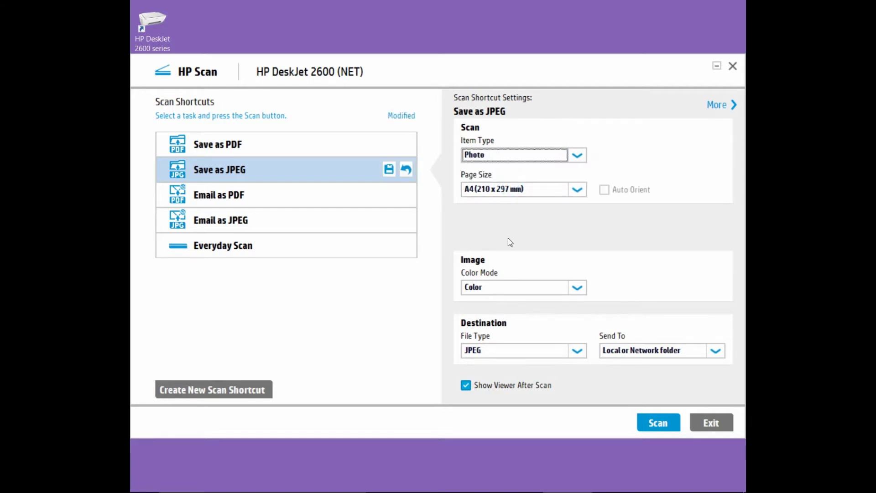
click(575, 188)
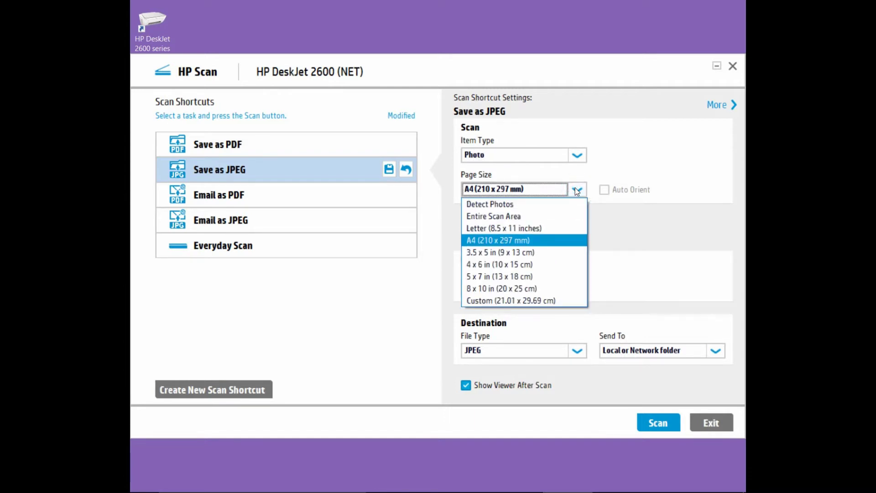
click(529, 204)
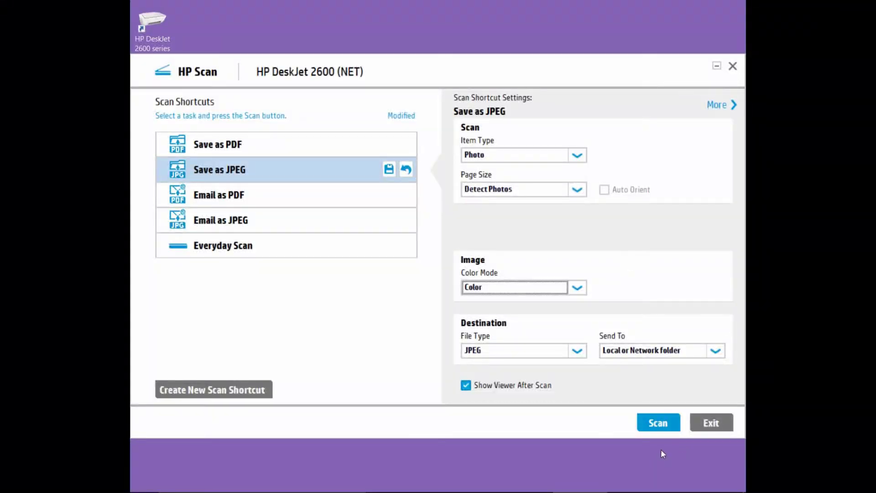
Scan the photos so the three are detected as separate images
click(658, 422)
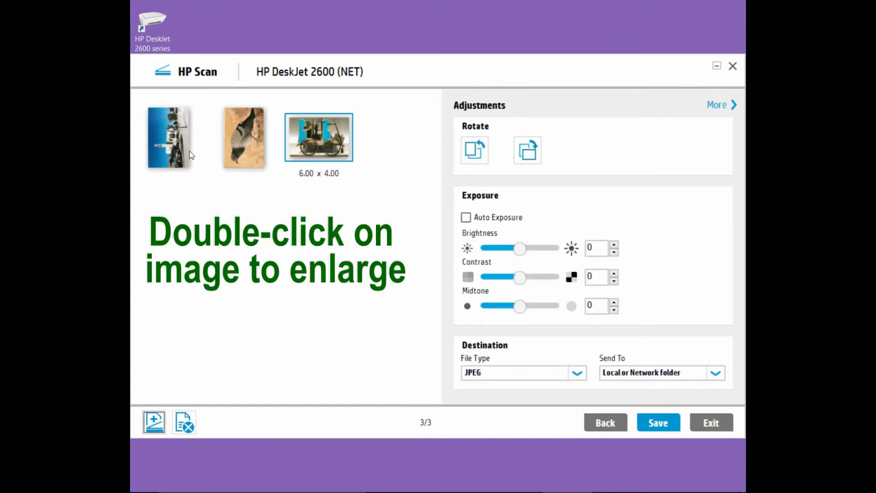
Rotate the street photo to landscape and crop off its white edges
click(168, 152)
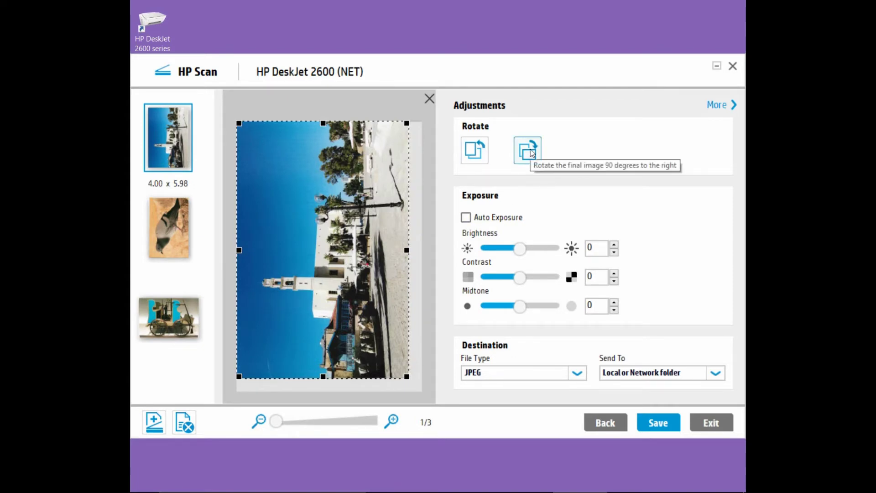
click(523, 154)
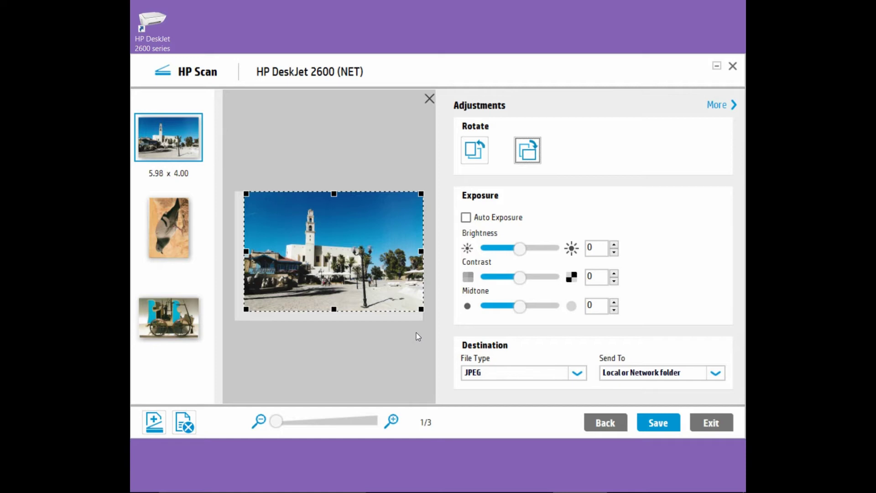
drag(423, 313, 393, 301)
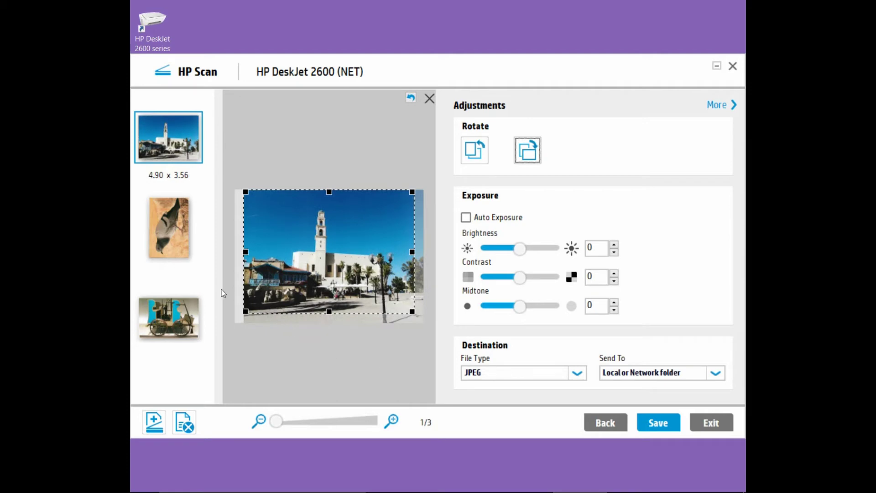
Rotate the pigeon photo to landscape, trim its top border, and select the cart photo
click(169, 239)
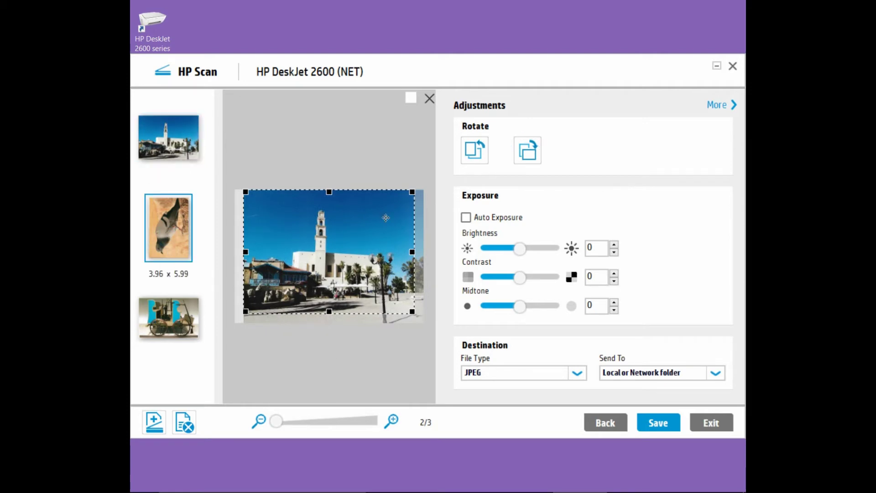
click(532, 154)
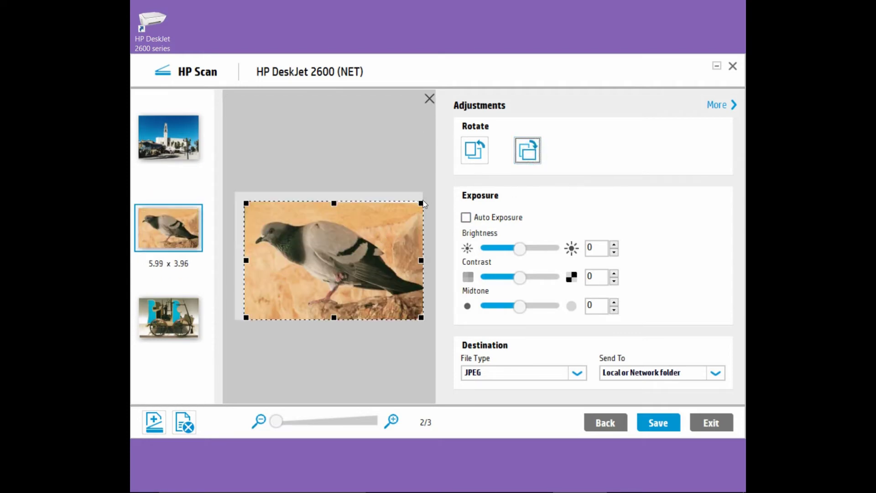
drag(423, 206, 420, 220)
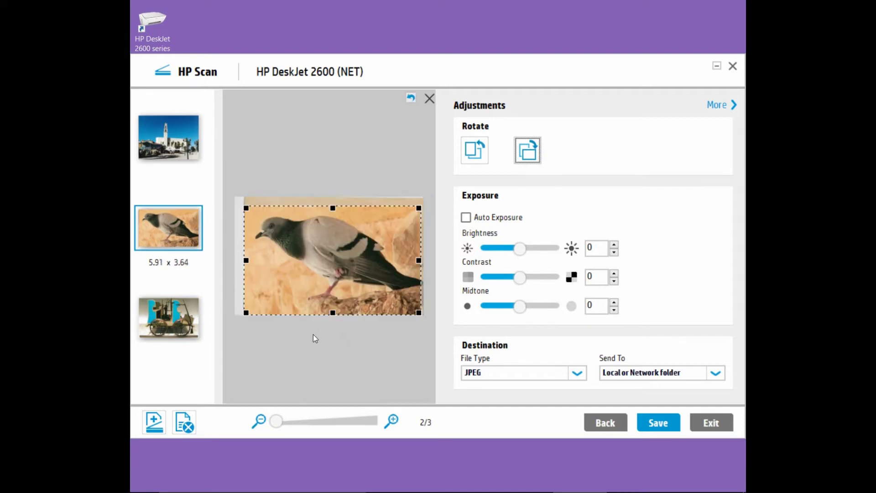
click(201, 333)
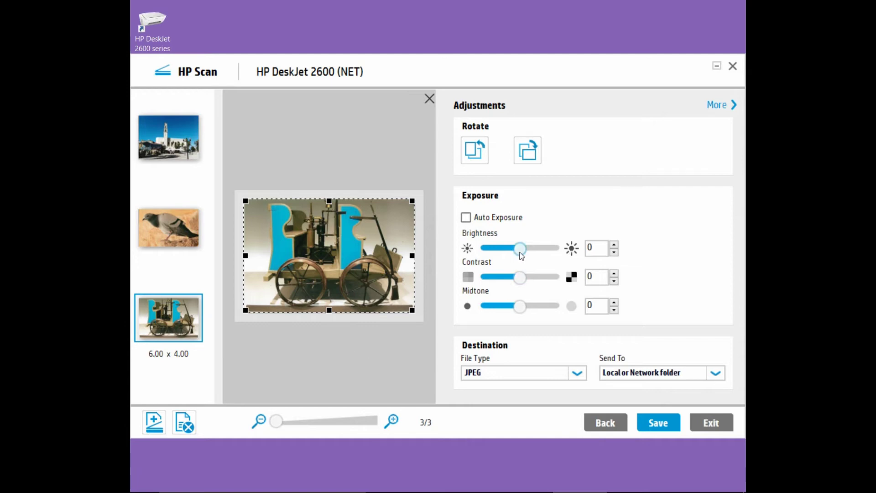
mouse_move(522, 255)
mouse_down()
mouse_move(535, 252)
mouse_move(507, 252)
mouse_move(522, 252)
mouse_up()
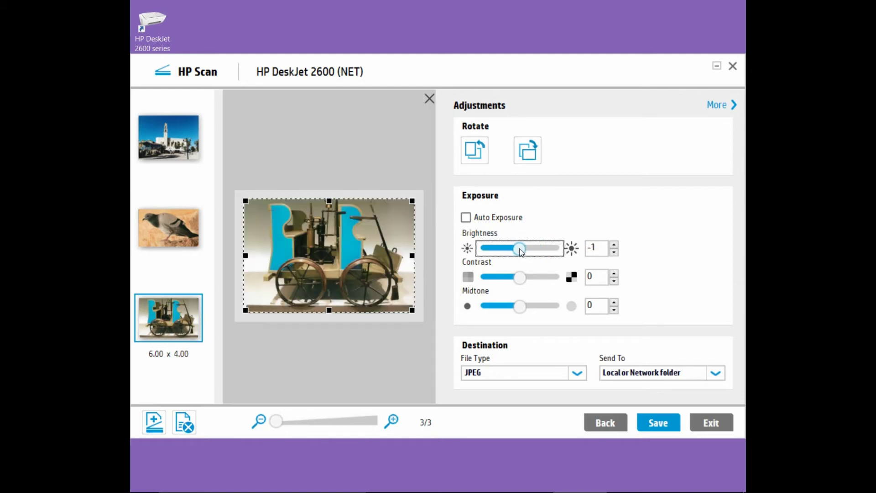
click(614, 245)
mouse_move(520, 278)
mouse_down()
mouse_move(534, 276)
mouse_move(517, 279)
mouse_up()
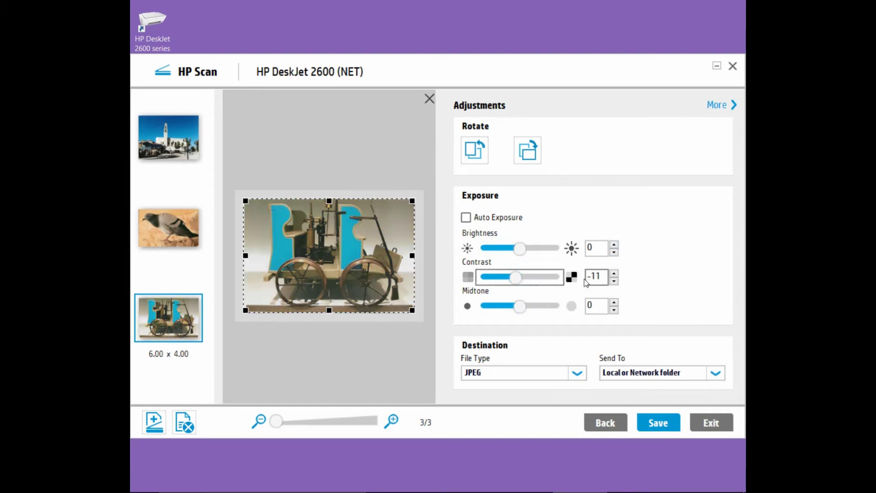
drag(519, 282, 521, 281)
click(615, 273)
click(615, 273)
click(615, 272)
click(614, 272)
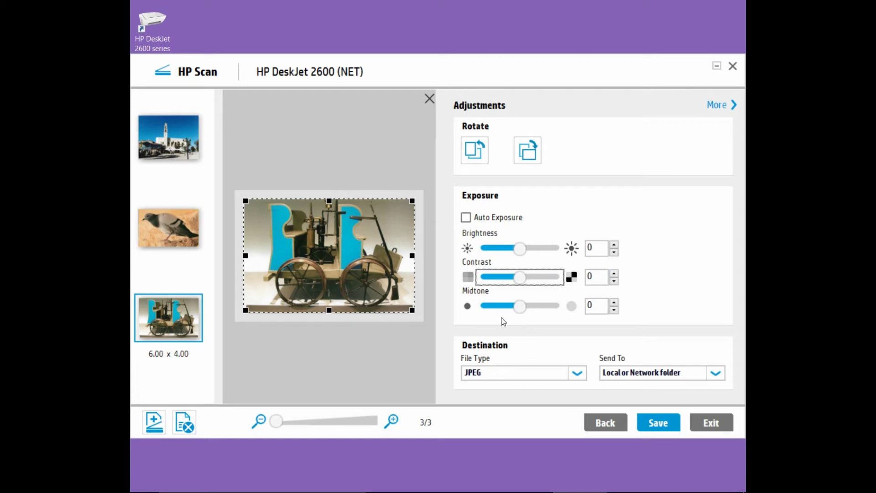
drag(523, 311, 535, 312)
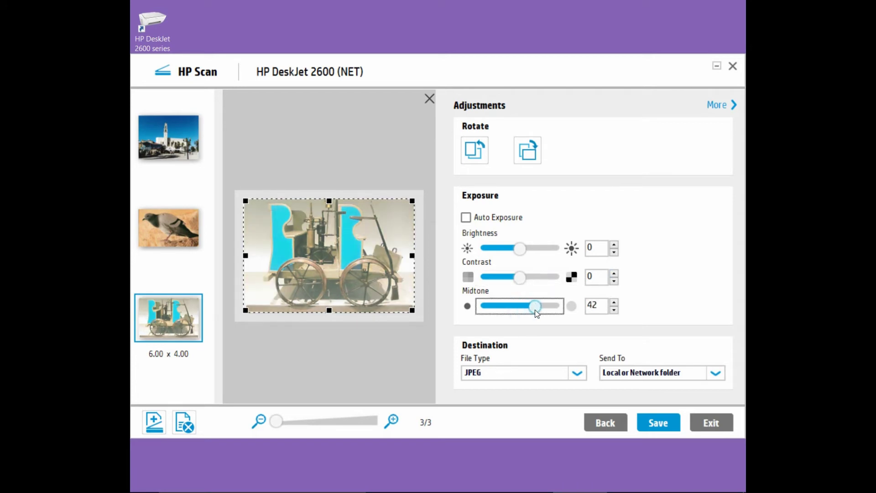
drag(535, 311, 522, 310)
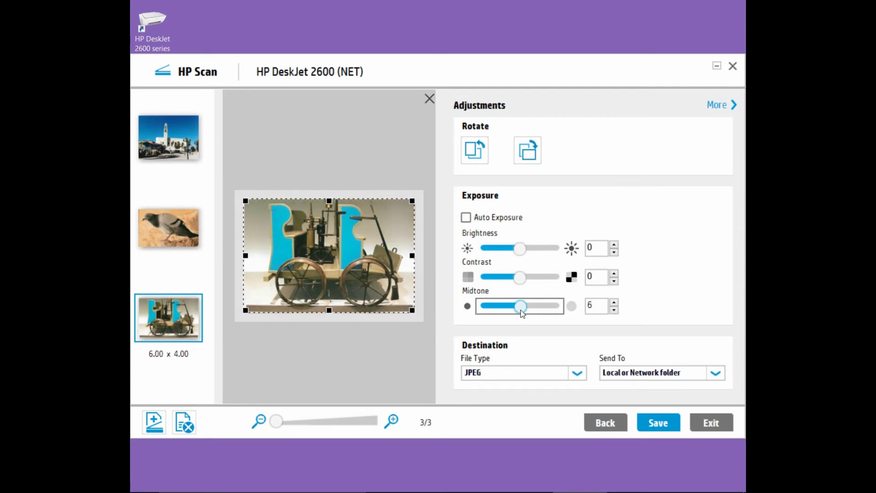
click(614, 309)
click(614, 309)
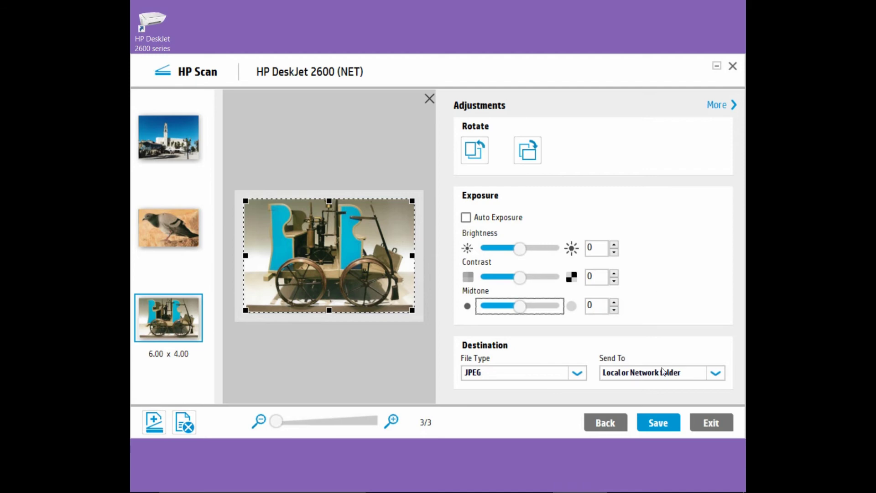
Save the scans as JPEGs with the file name 'Photo', giving Photo_0001 to Photo_0003
click(664, 424)
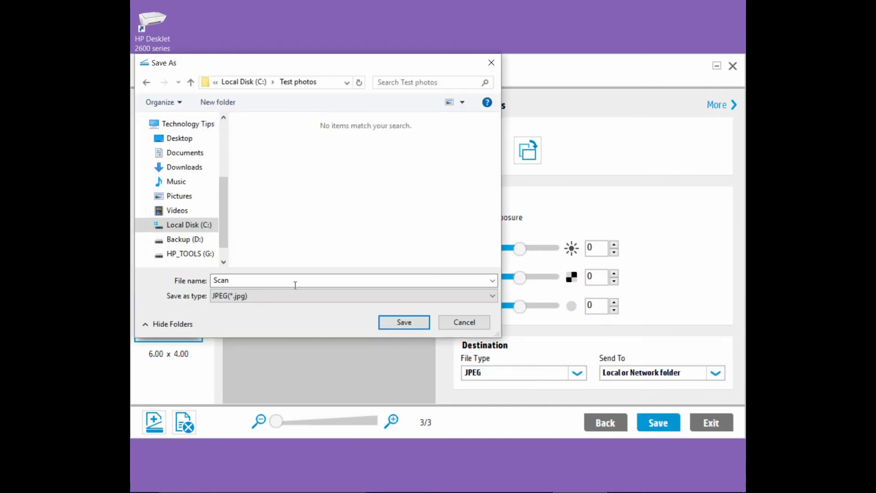
double_click(237, 286)
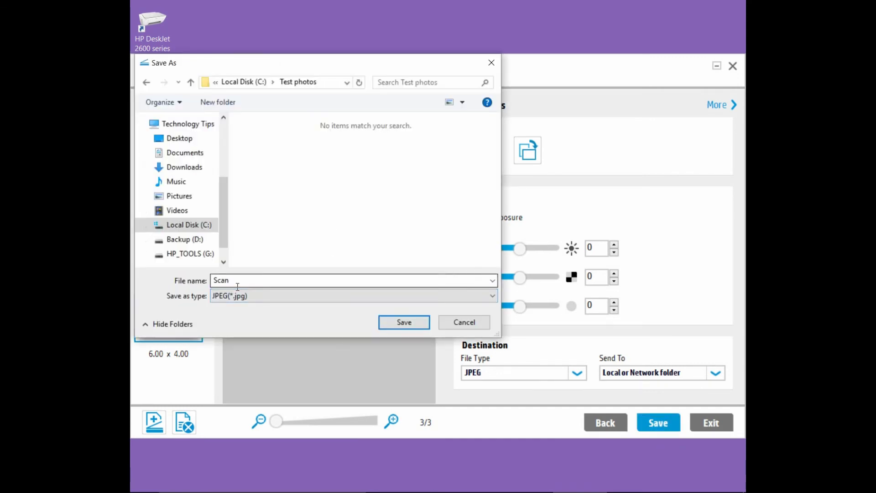
key(BackSpace)
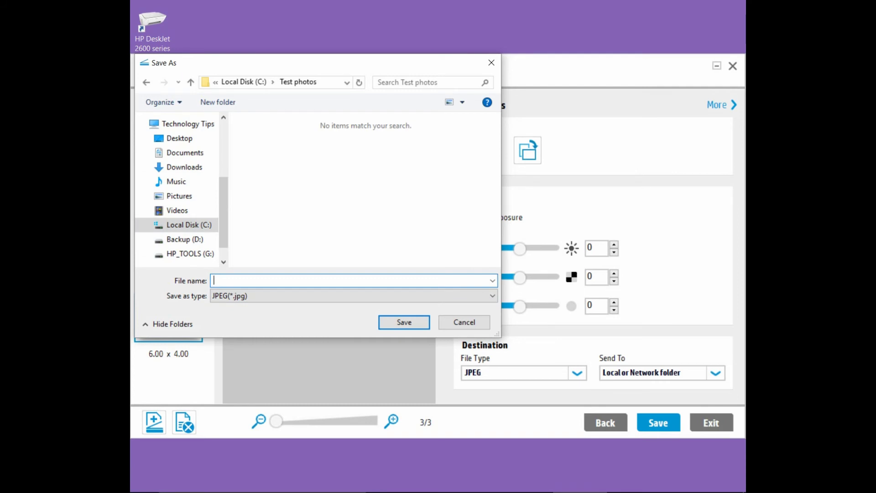
text(Photo)
click(404, 322)
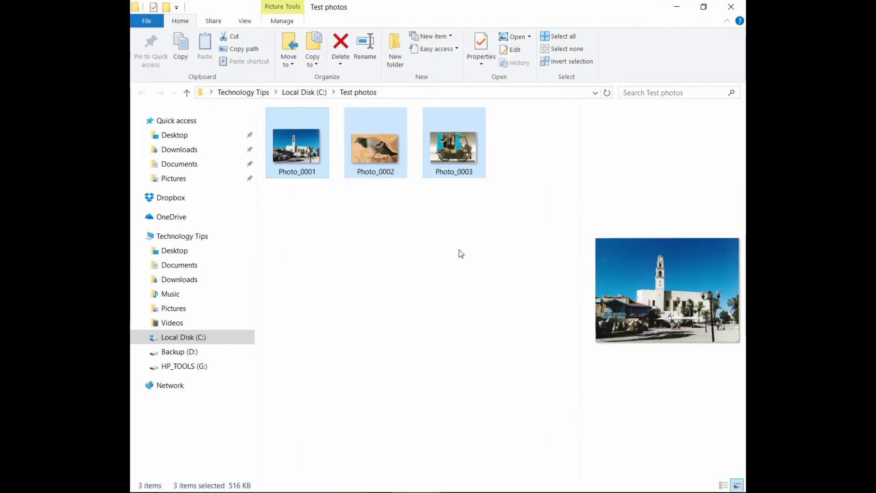
click(459, 250)
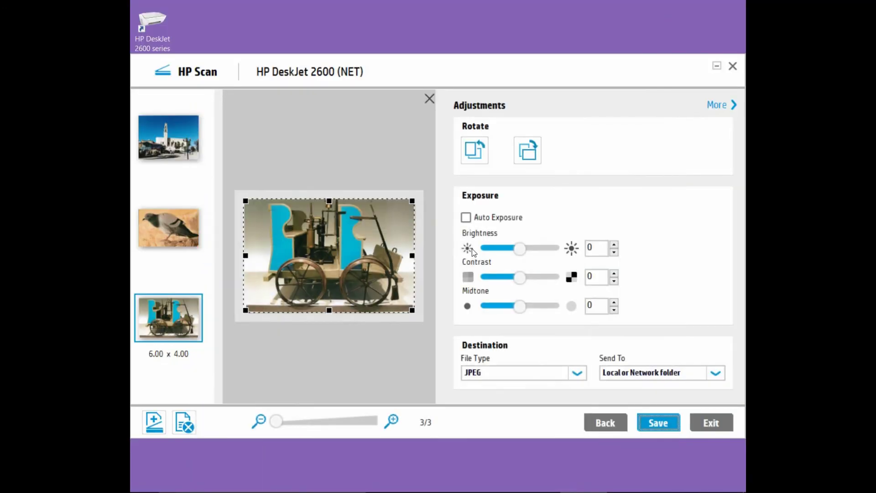
Exit HP Scan, bringing up the prompt about unsaved Save as JPEG shortcut changes
click(709, 422)
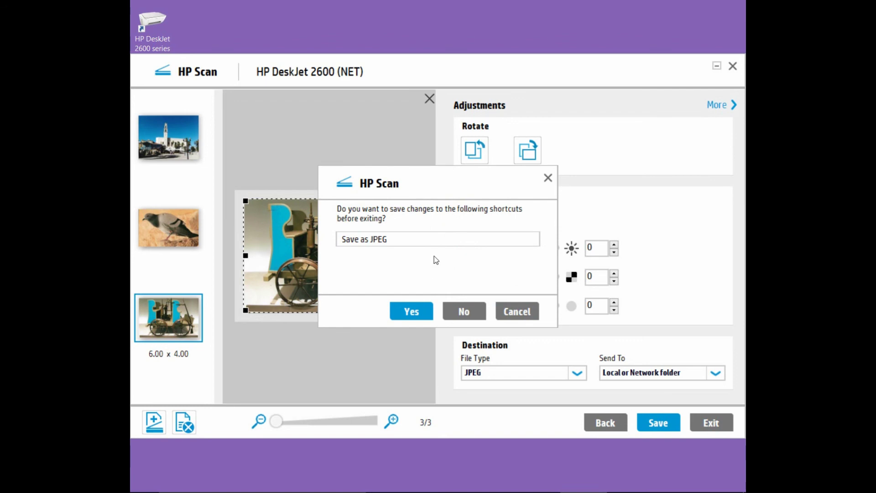
click(390, 238)
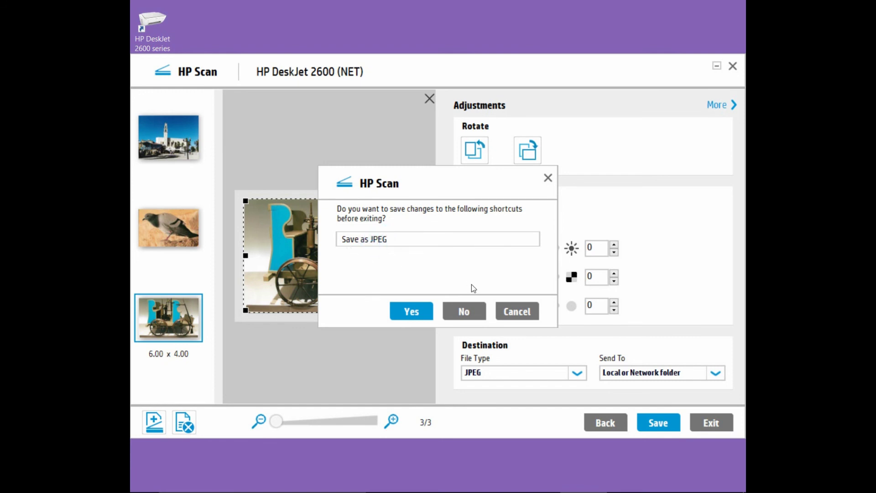